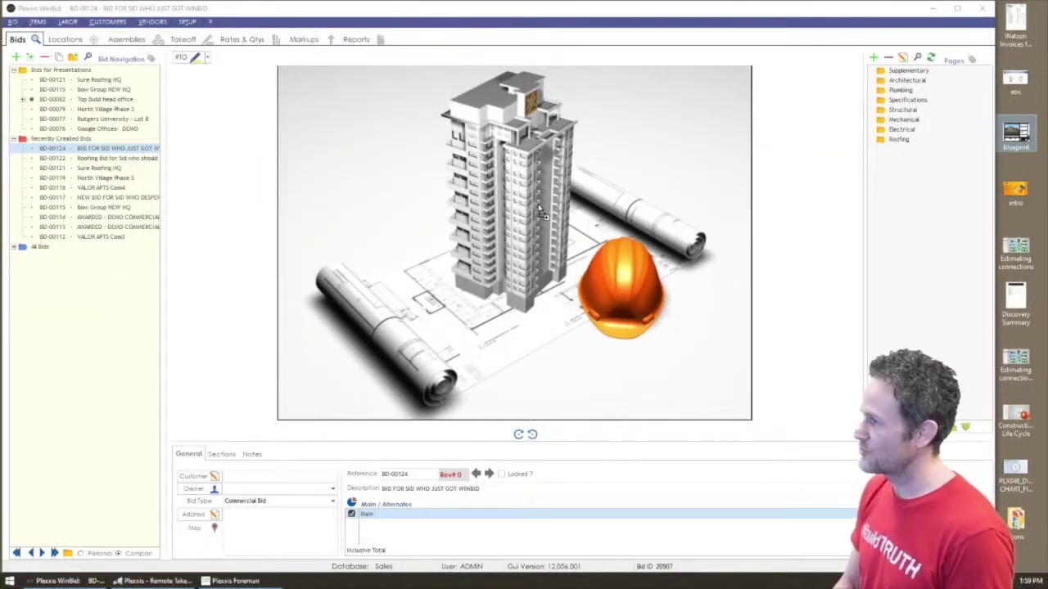
Step: Drag the drawings PDF onto the bid so Image Loader converts and adds its pages
left_click_drag(539, 211, 538, 205)
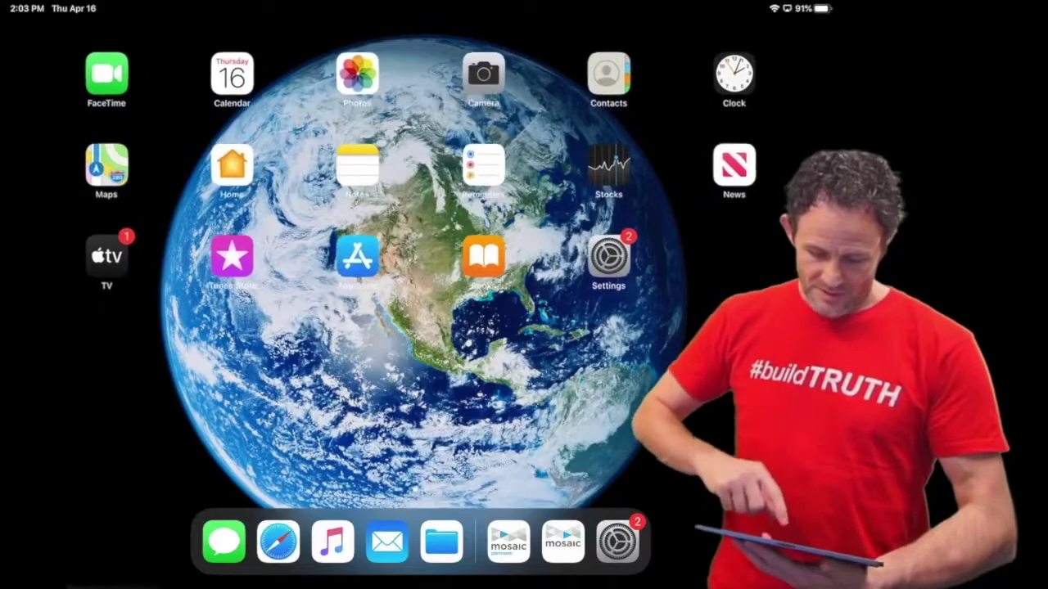
Step: Open the 2nd Floor plan of the Top Build head office project in the mobile app
left_click(563, 542)
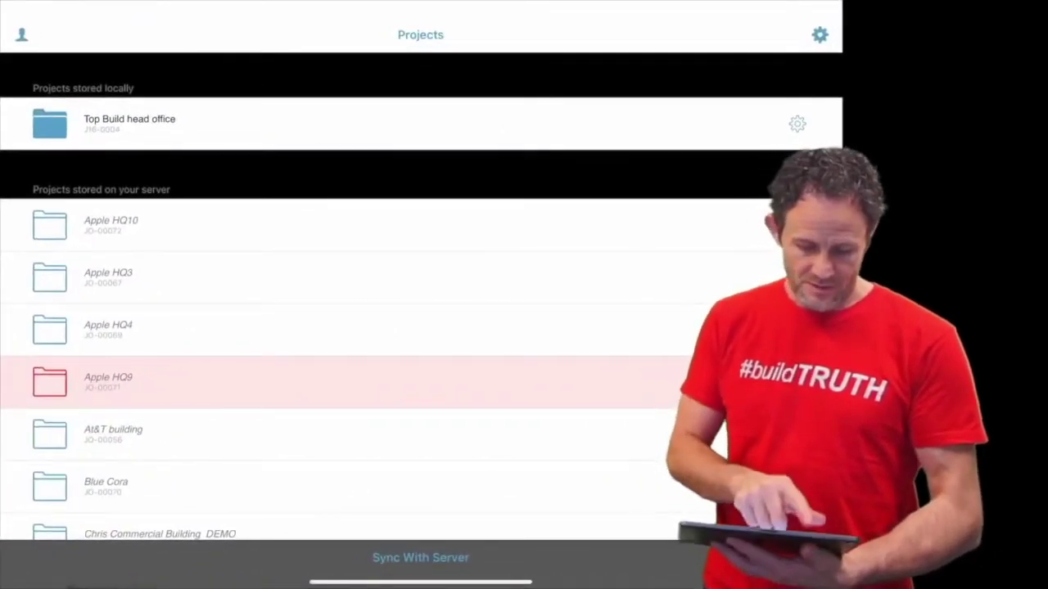
left_click(136, 128)
left_click(115, 147)
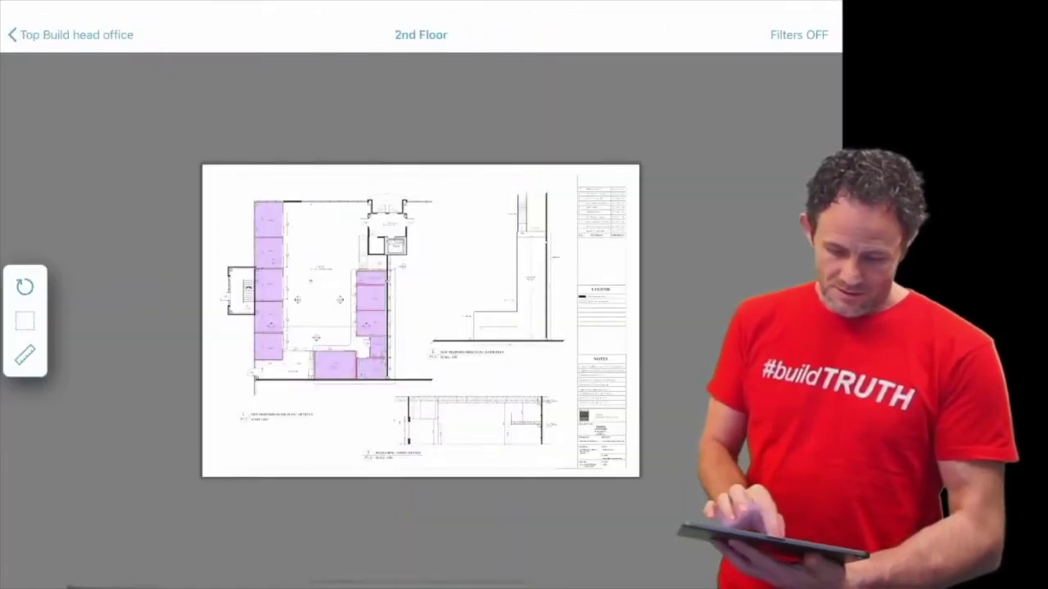
Step: Box-select the takeoffs over the stair and offices and review the P1 wall's material information
left_click(24, 321)
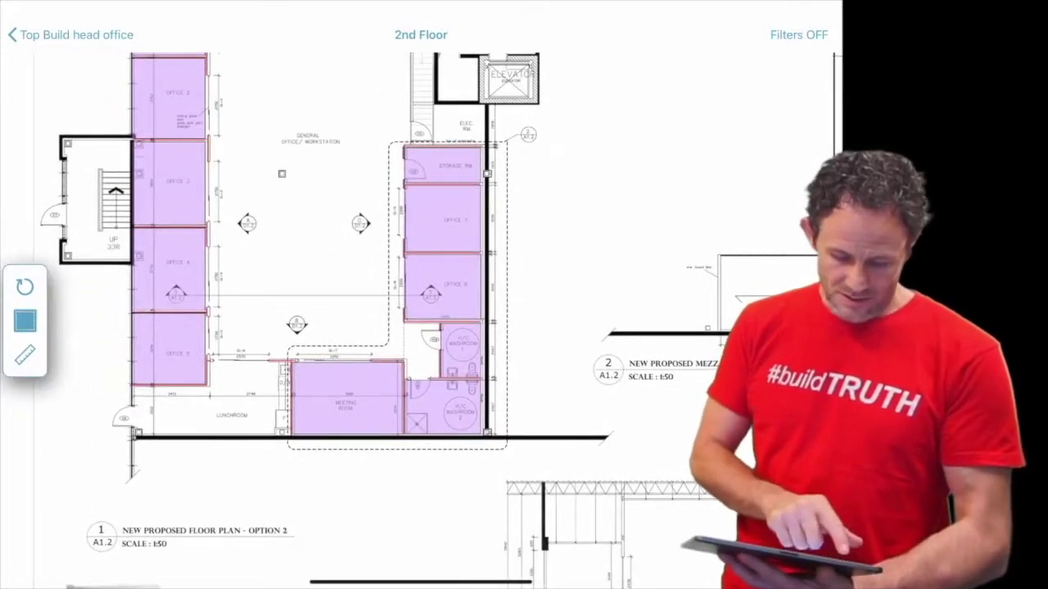
mouse_move(63, 149)
left_mouse_down()
mouse_move(112, 320)
mouse_move(229, 440)
left_mouse_up()
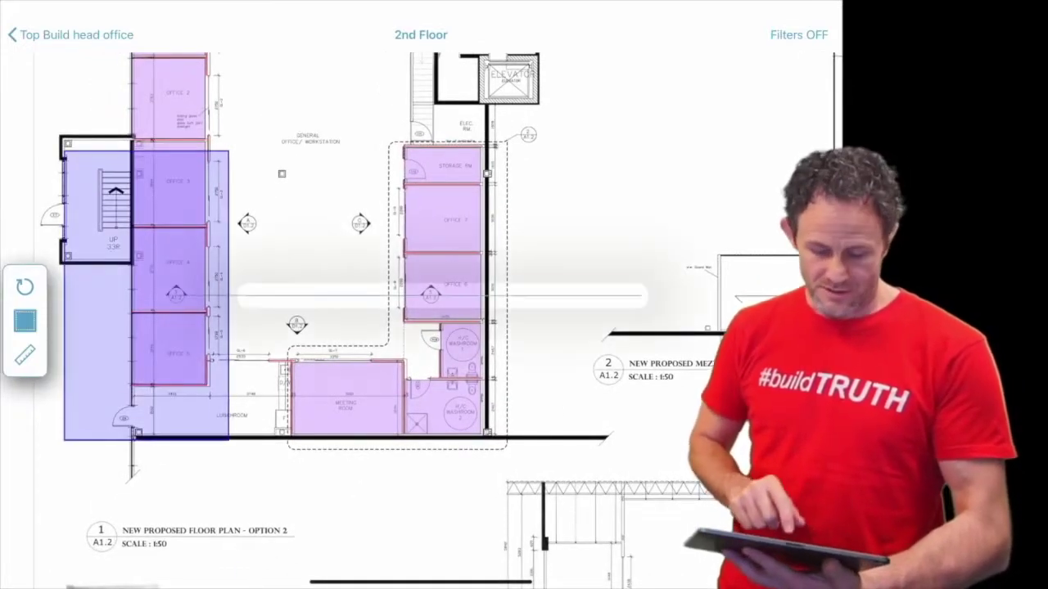
left_click(368, 322)
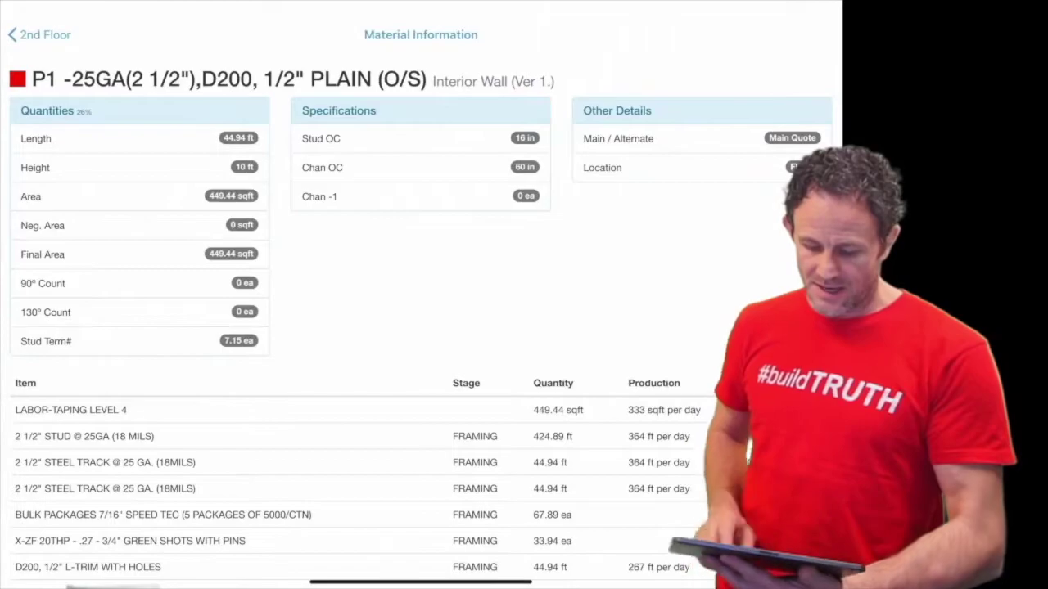
scroll(409, 328, "down", 5)
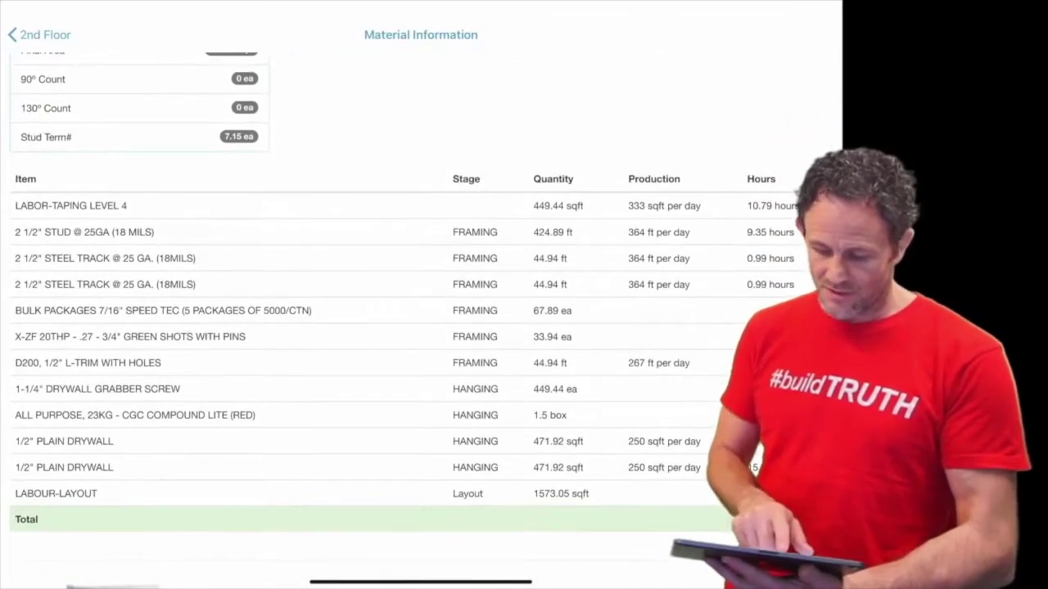
scroll(409, 328, "up", 10)
scroll(409, 327, "up", 3)
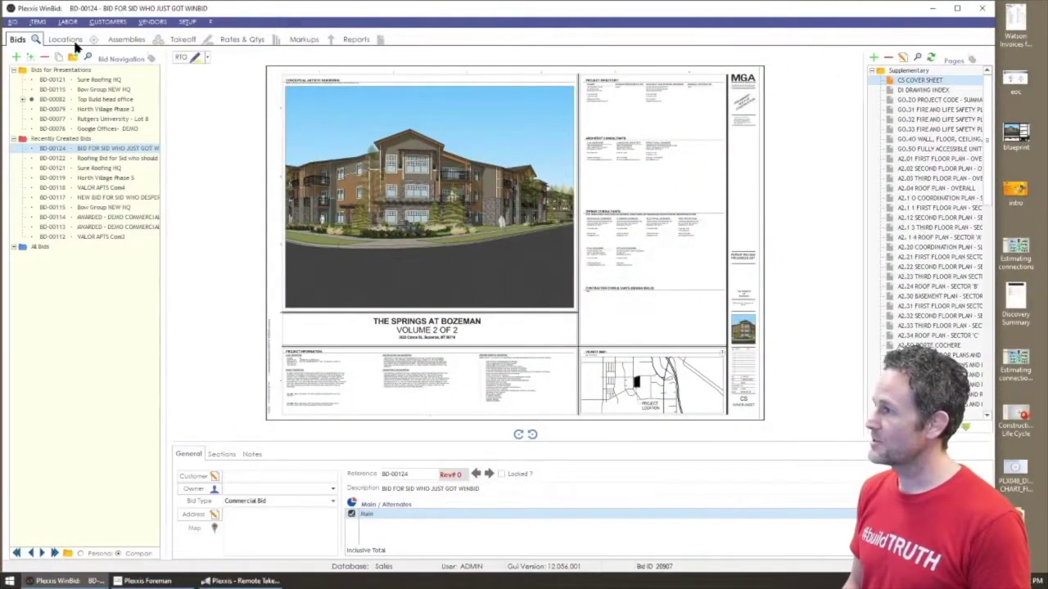
Step: Run the Location Wizard template with Floor To 8 and Suite To 7, creating 72 locations
left_click(74, 39)
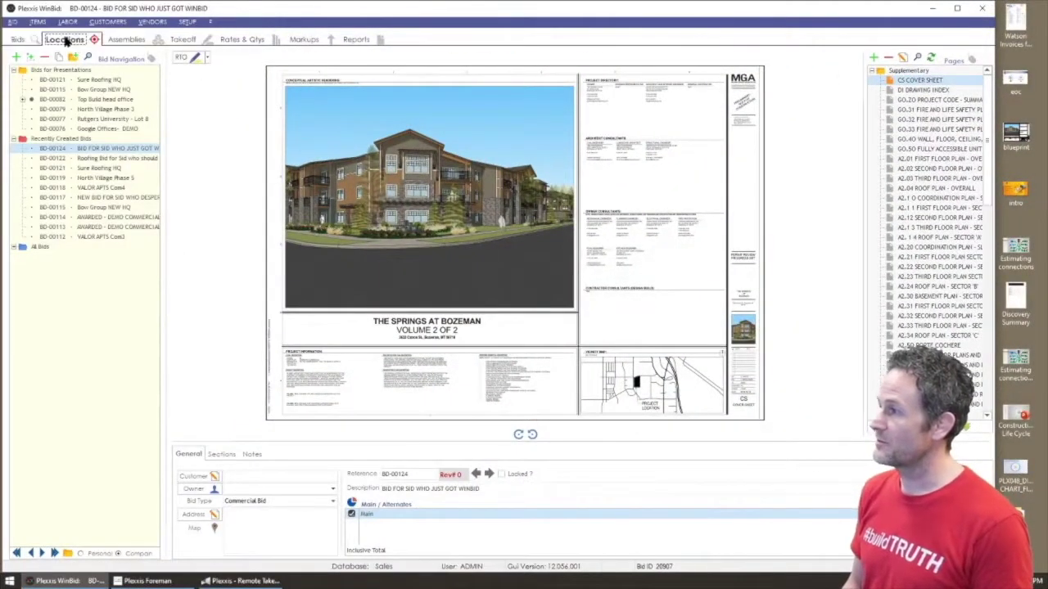
left_click(45, 56)
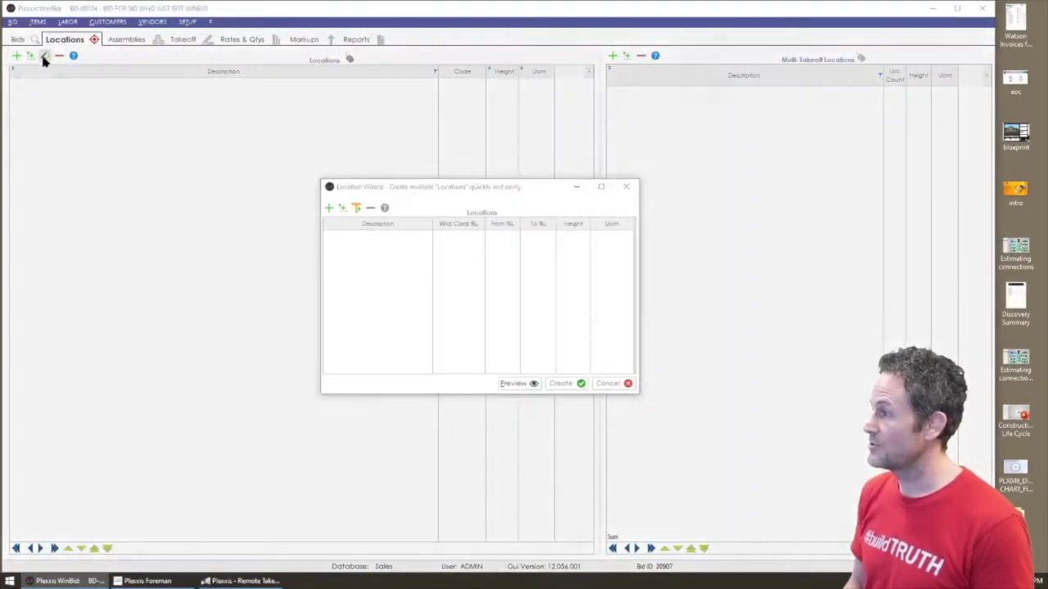
left_click(356, 207)
left_click(503, 235)
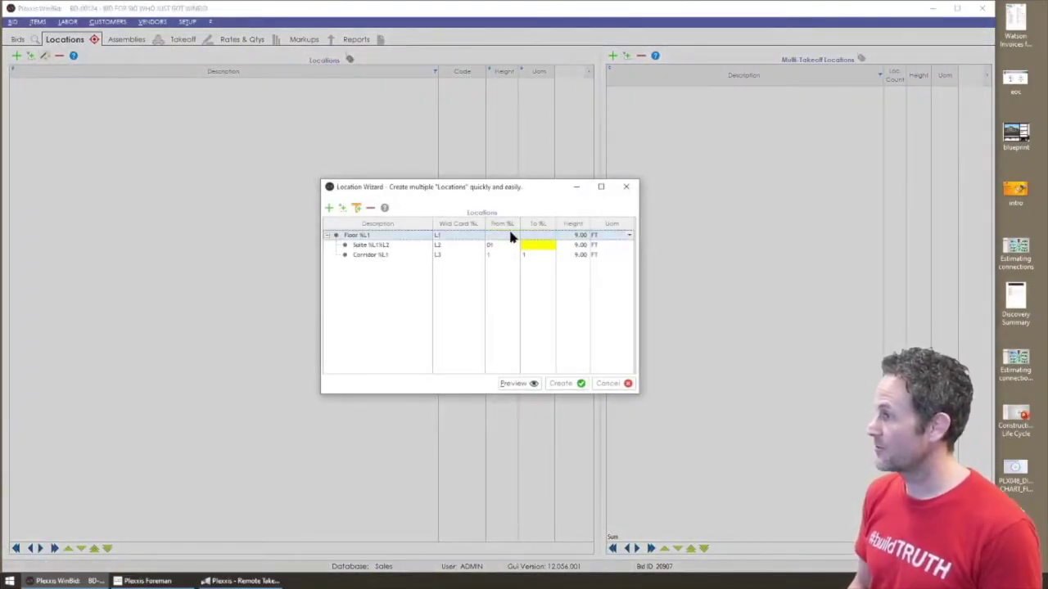
left_click(509, 233)
type("1")
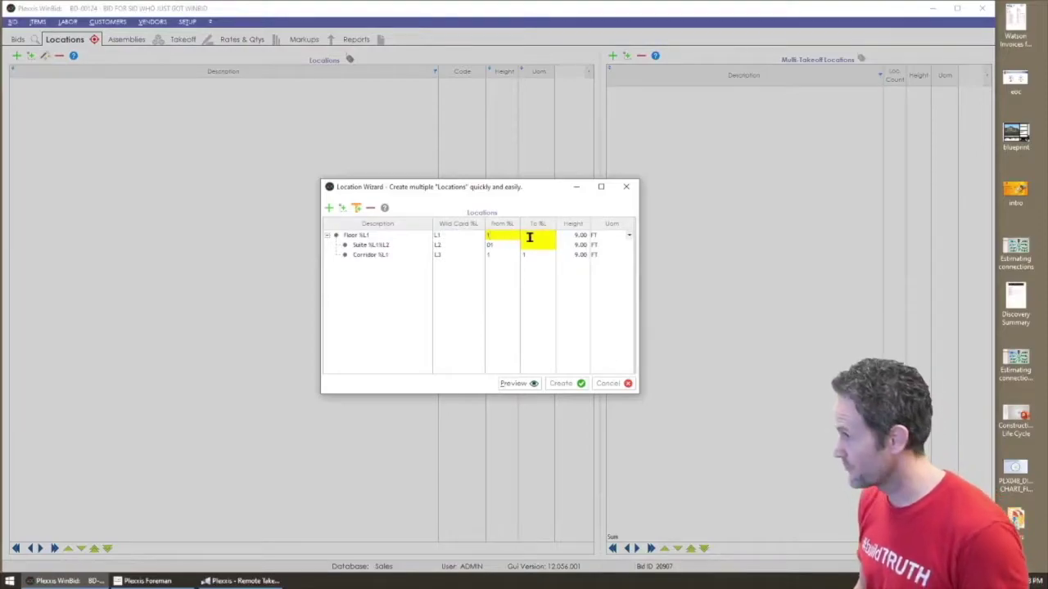
type("8")
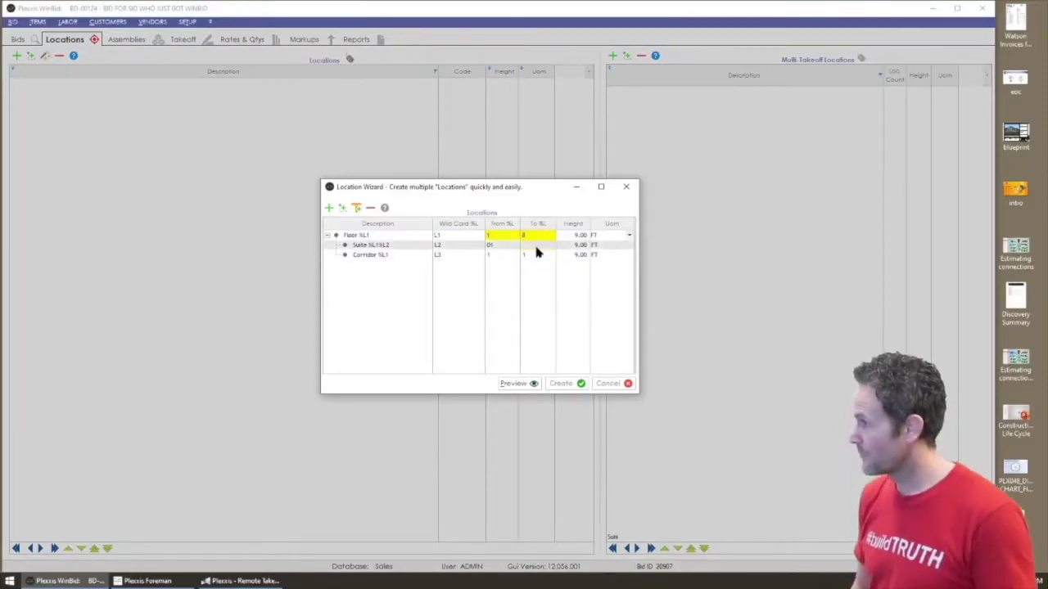
left_click(532, 245)
type("7")
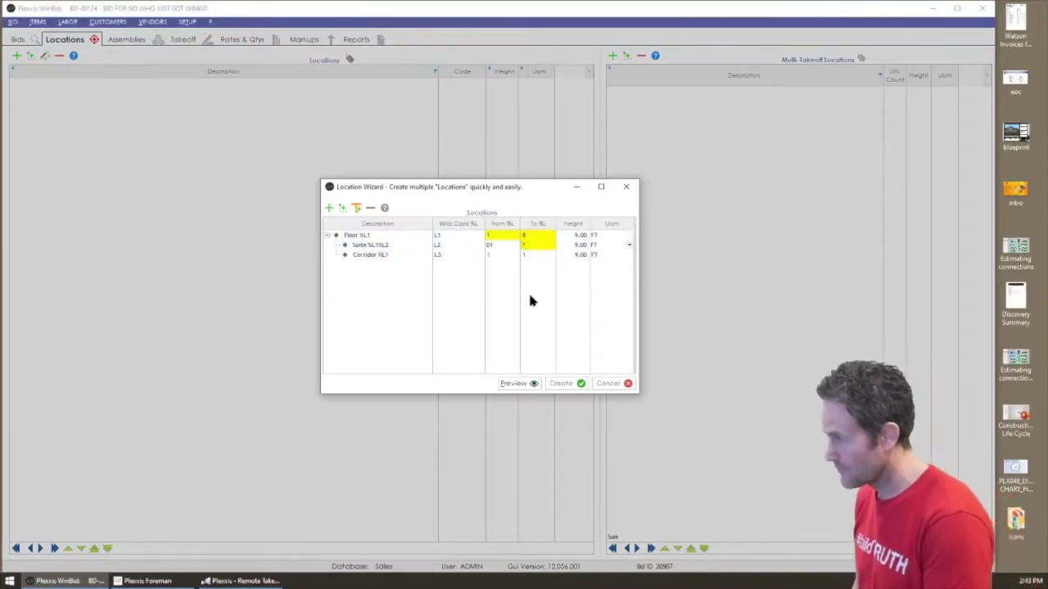
left_click(564, 384)
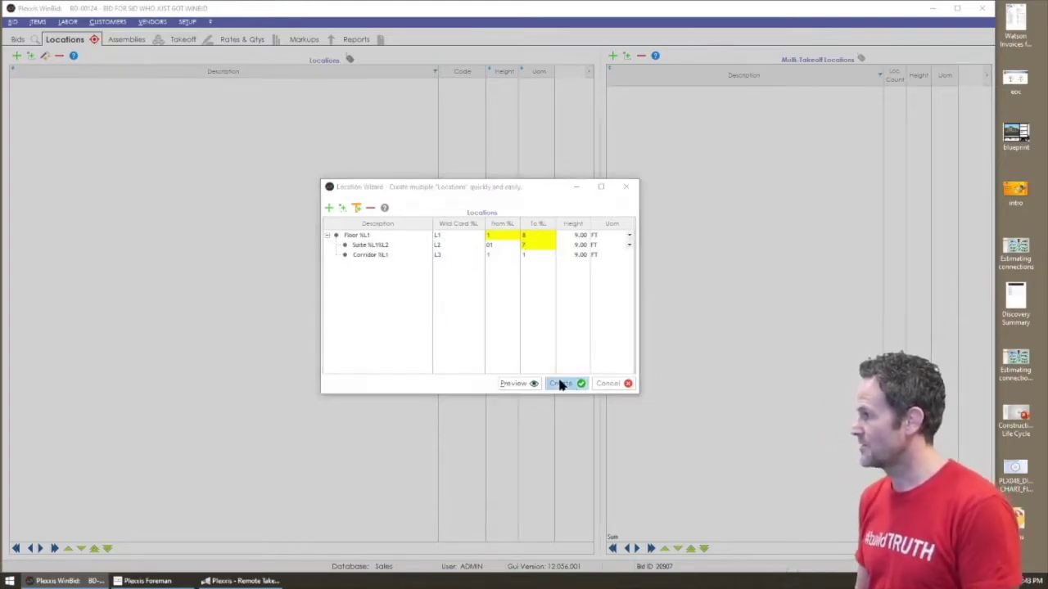
left_click(474, 320)
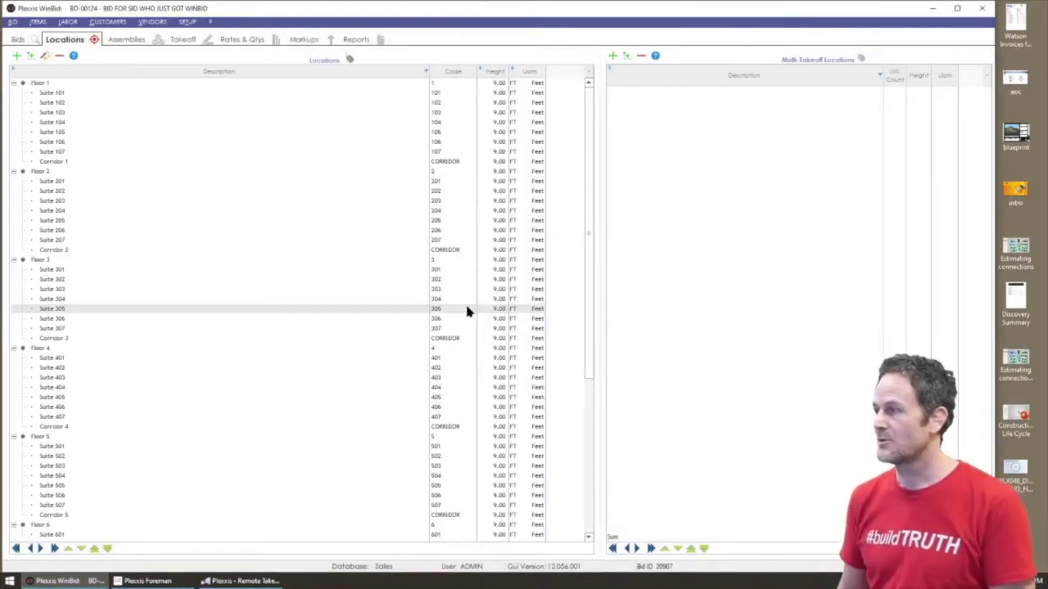
Step: Select Suites 101, 201, 301, 401, 501 and group them as multi-takeoff location 'Similar'
left_click(95, 95)
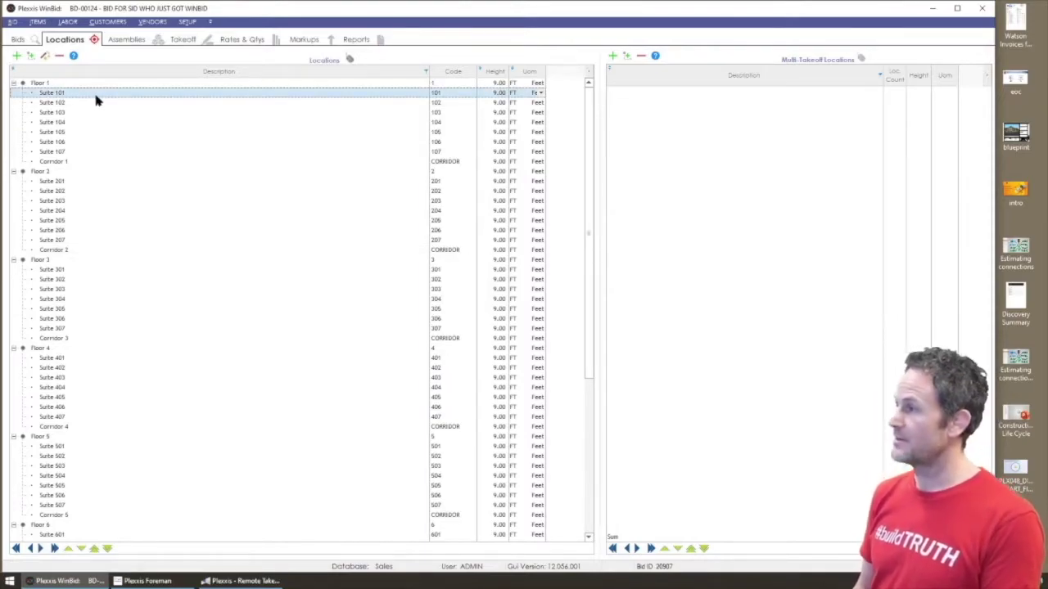
left_click(83, 181, "ctrl")
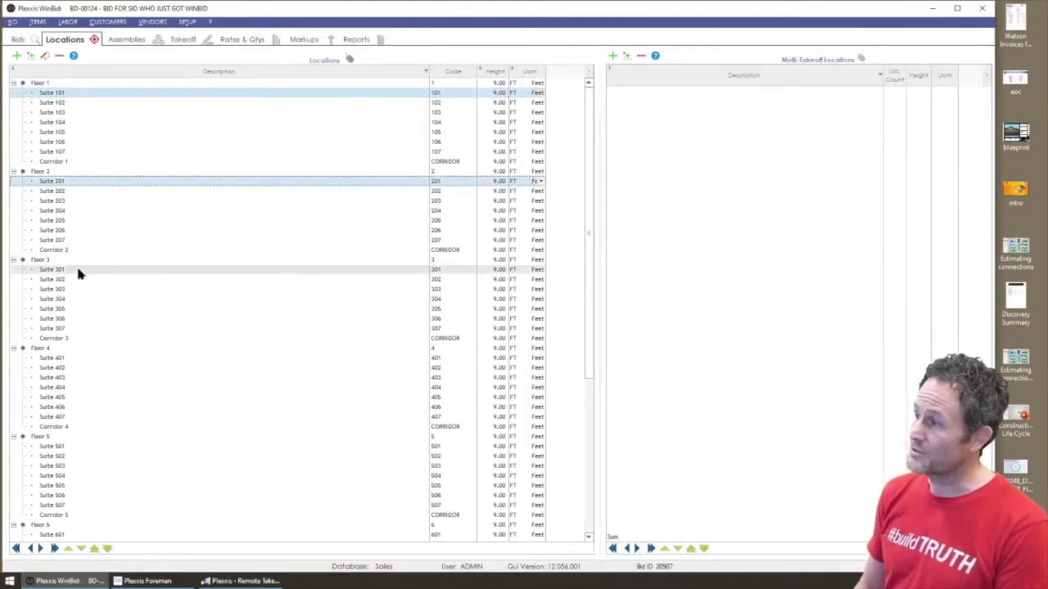
left_click(79, 271, "ctrl")
left_click(86, 357, "ctrl")
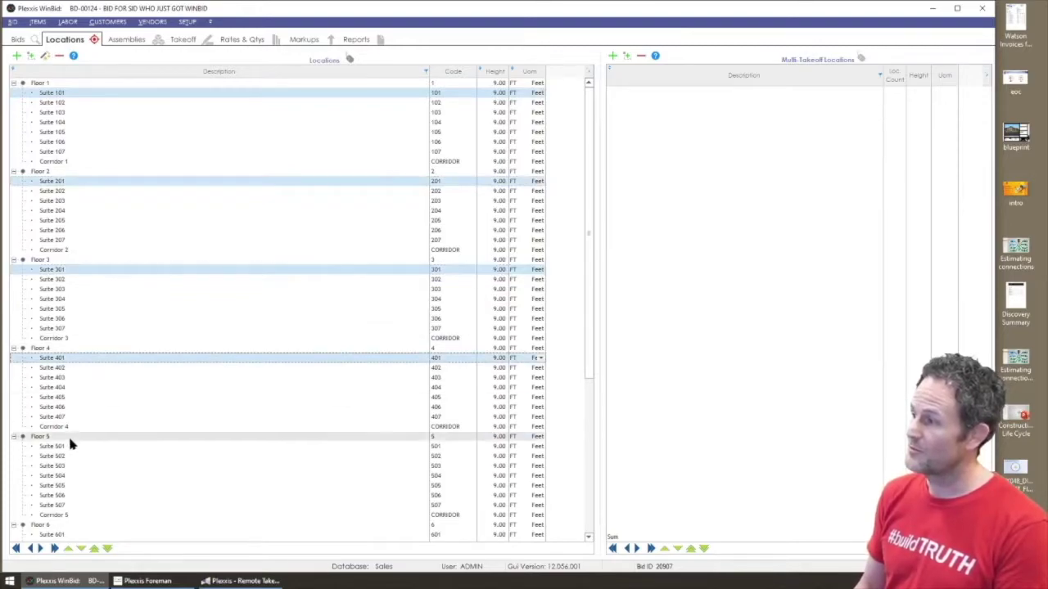
left_click(70, 447, "ctrl")
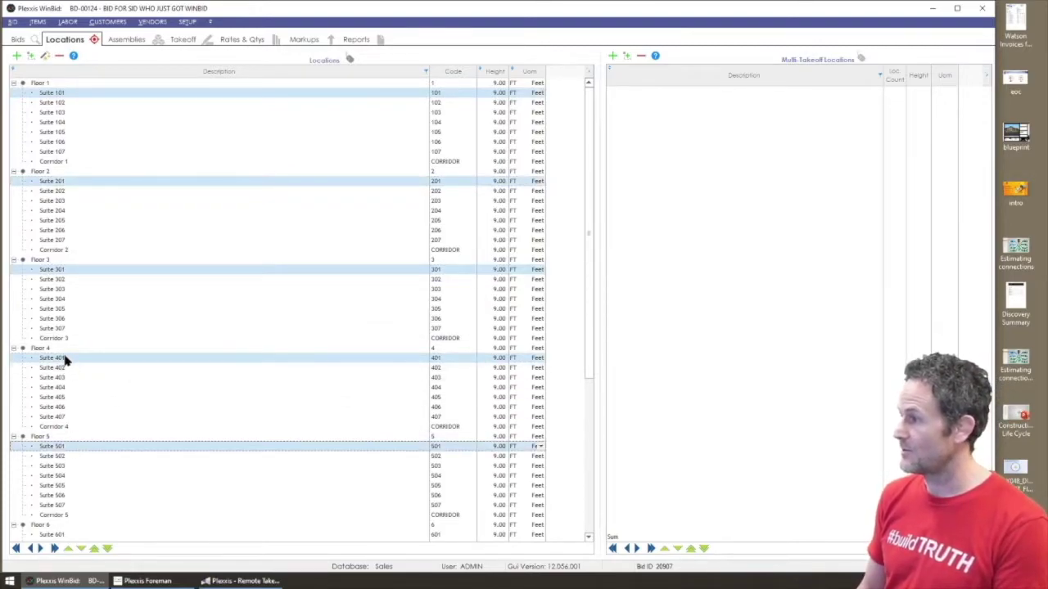
left_click_drag(642, 263, 646, 260)
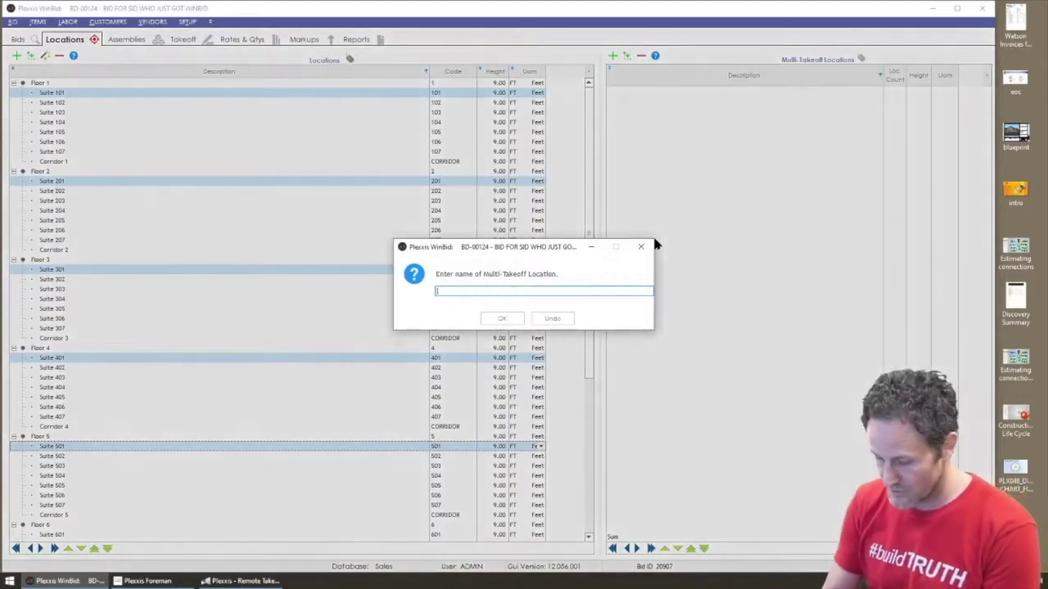
type("similar")
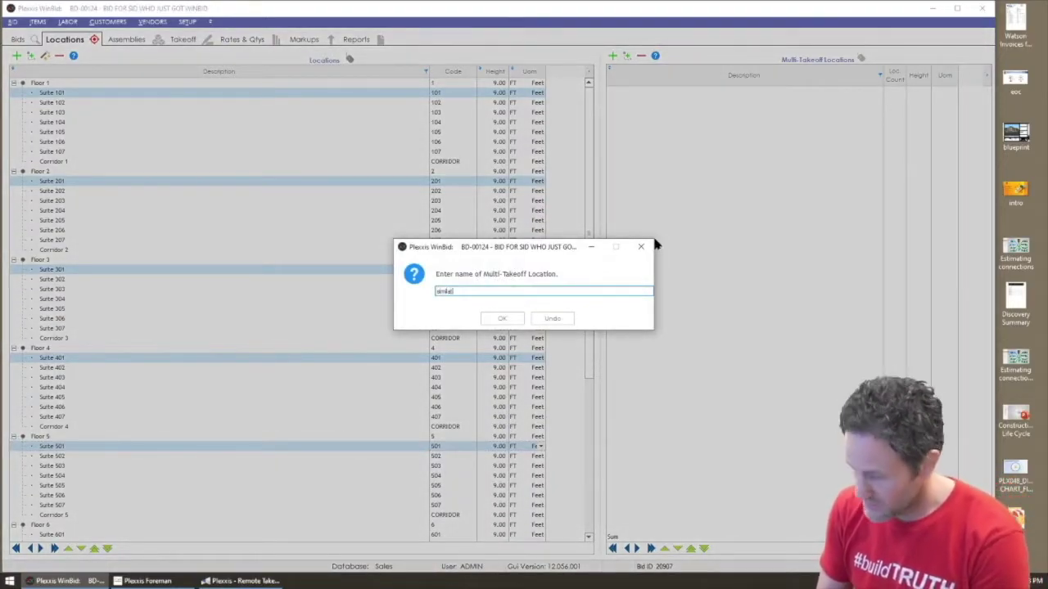
type("r")
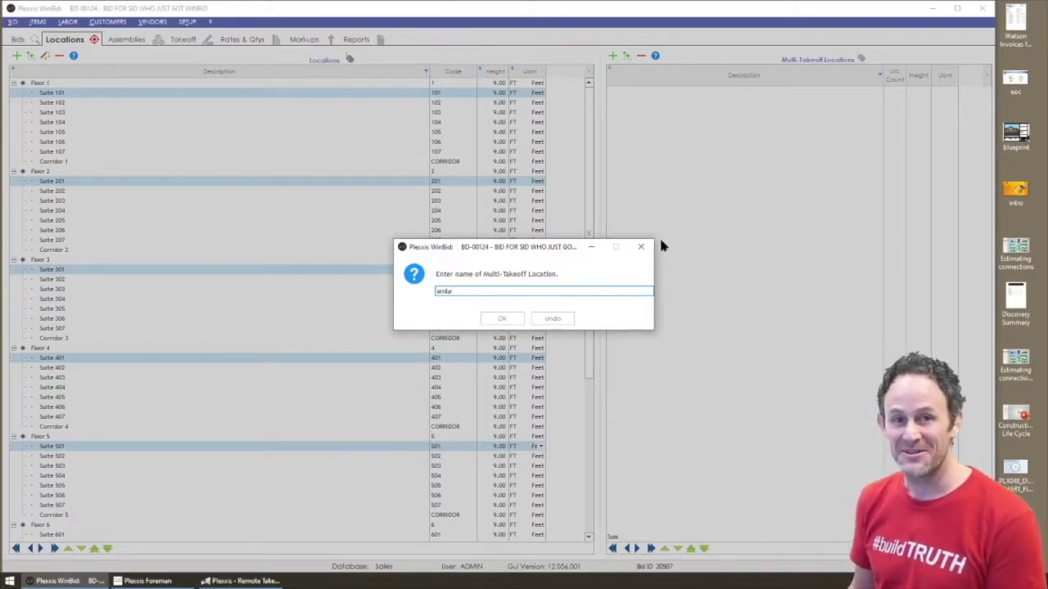
left_click(518, 318)
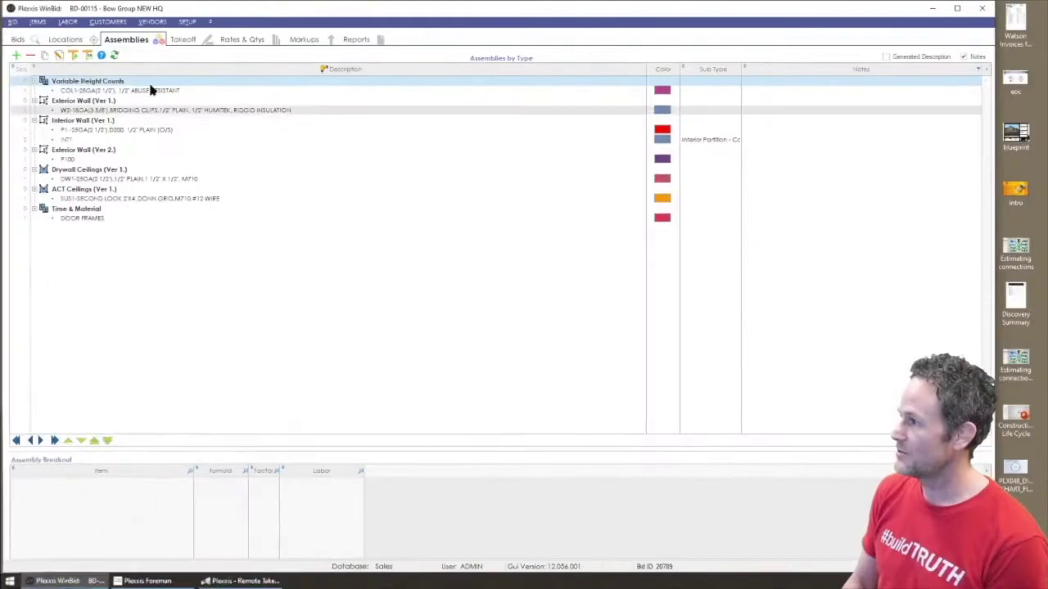
Step: Step through the Takeoff, Rates & Qtys and Markups tabs to the Bow Group NEW HQ Bid Summary
left_click(177, 39)
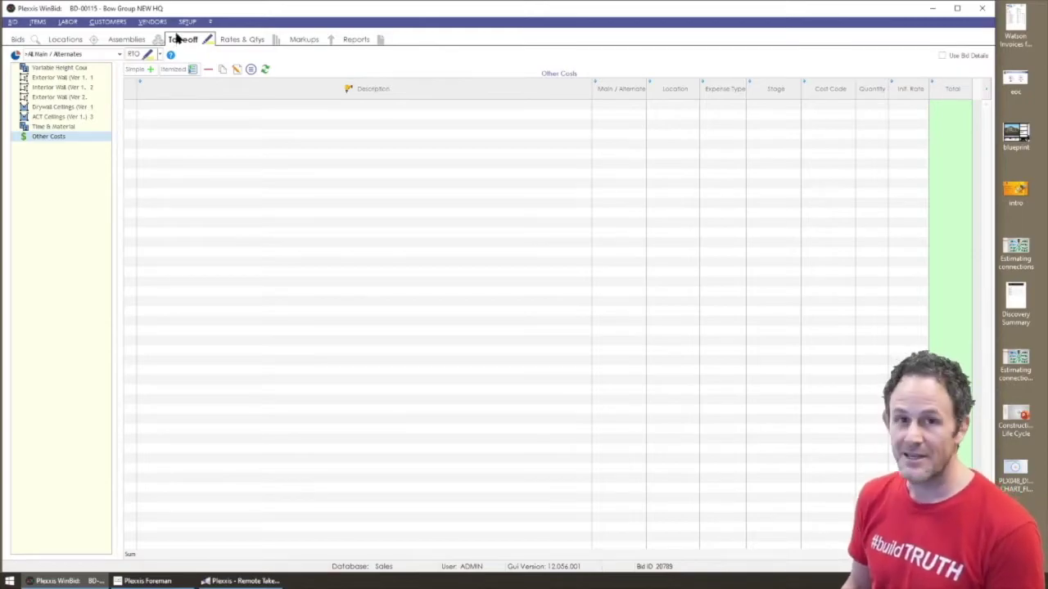
left_click(131, 40)
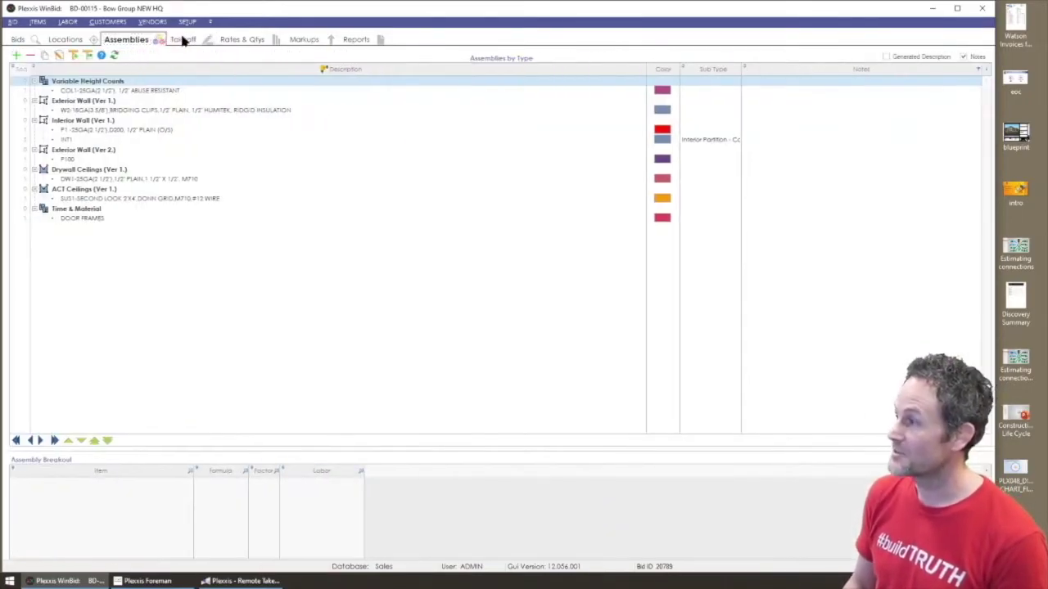
left_click(182, 39)
left_click(238, 39)
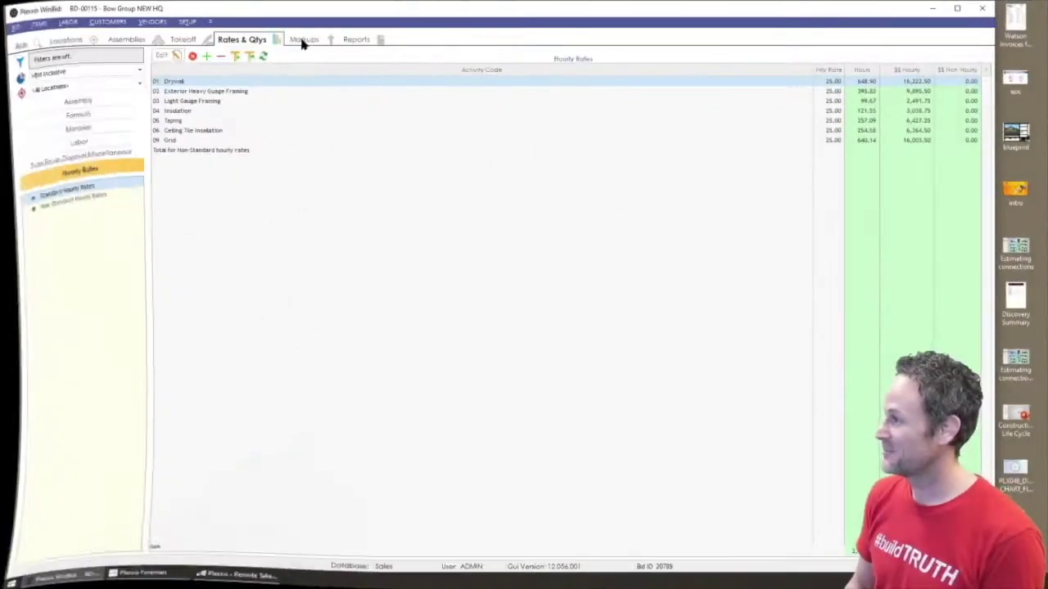
left_click(303, 40)
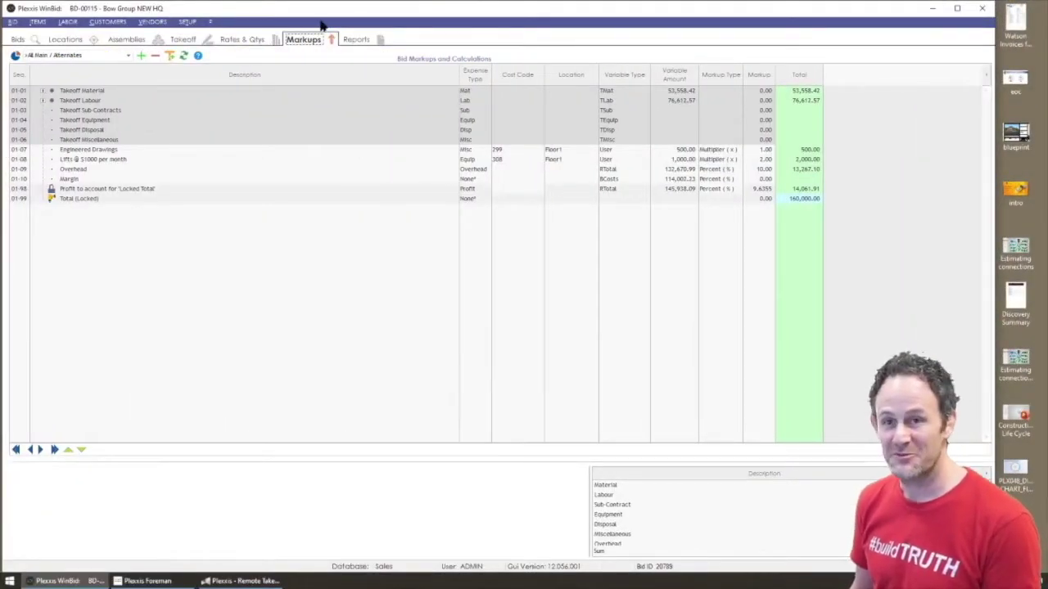
left_click(356, 40)
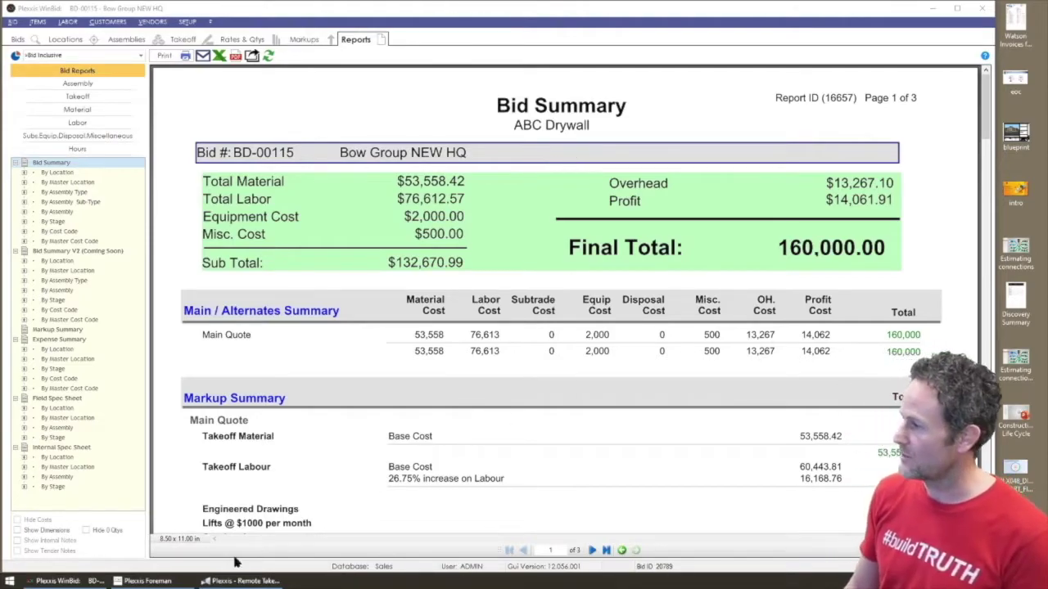
Step: Open Lakeshore Airport's labor breakout in Foreman after viewing and closing its material breakout
left_click(147, 581)
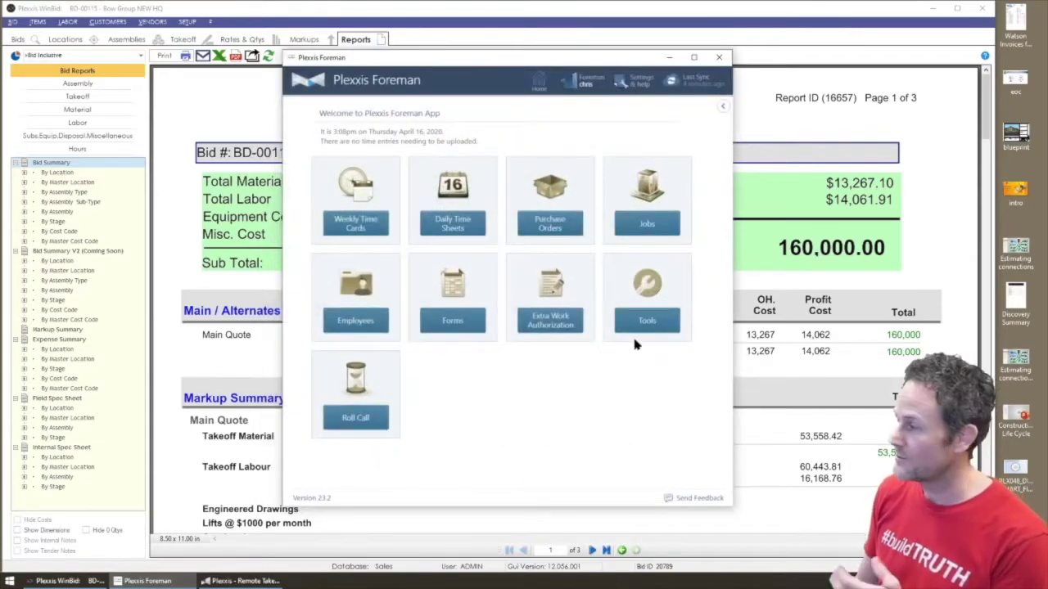
left_click(647, 232)
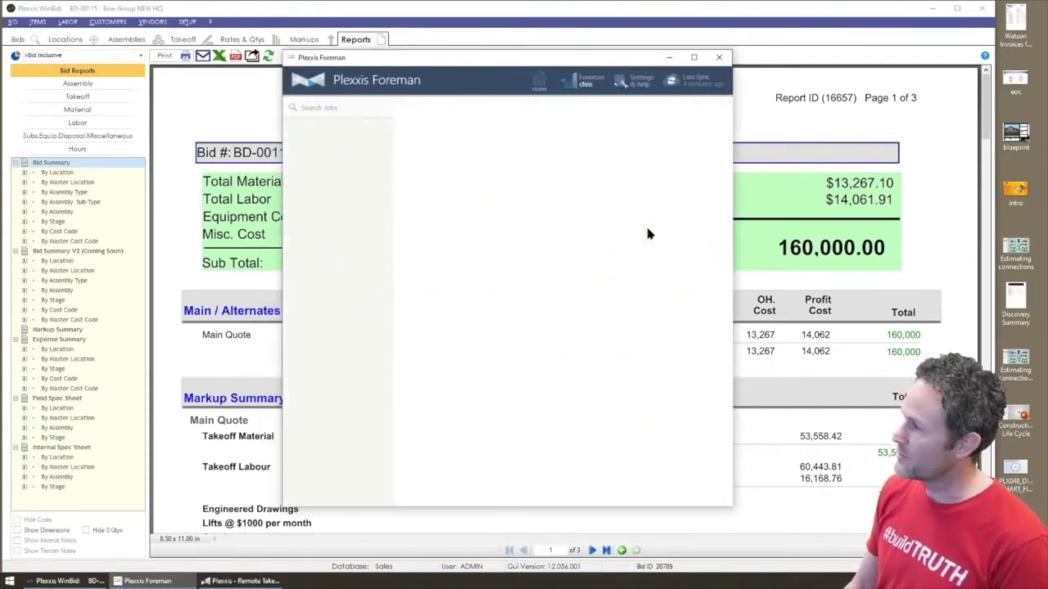
left_click(635, 154)
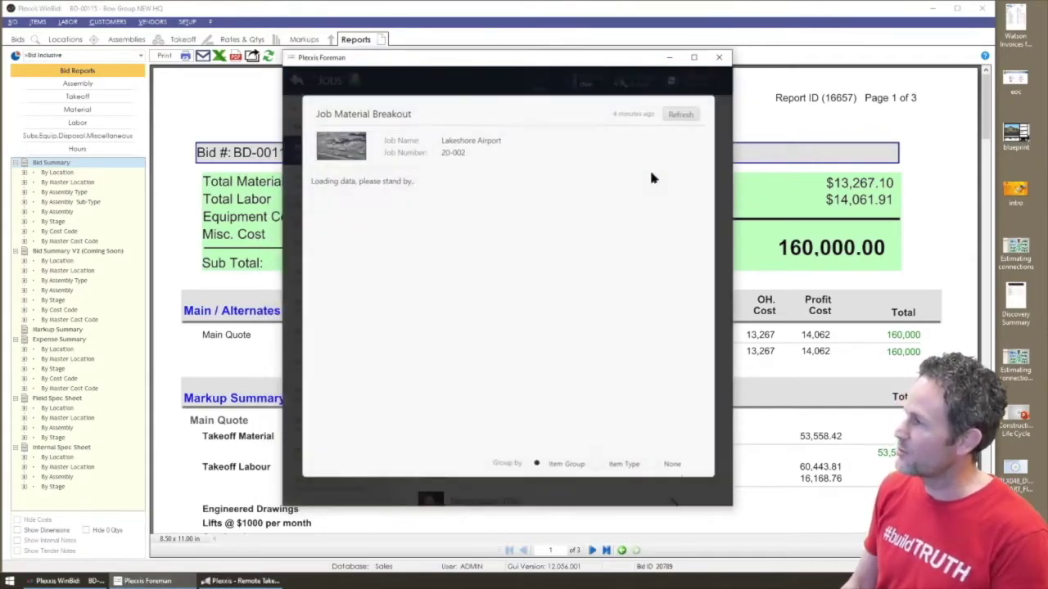
left_click(714, 245)
left_click(598, 147)
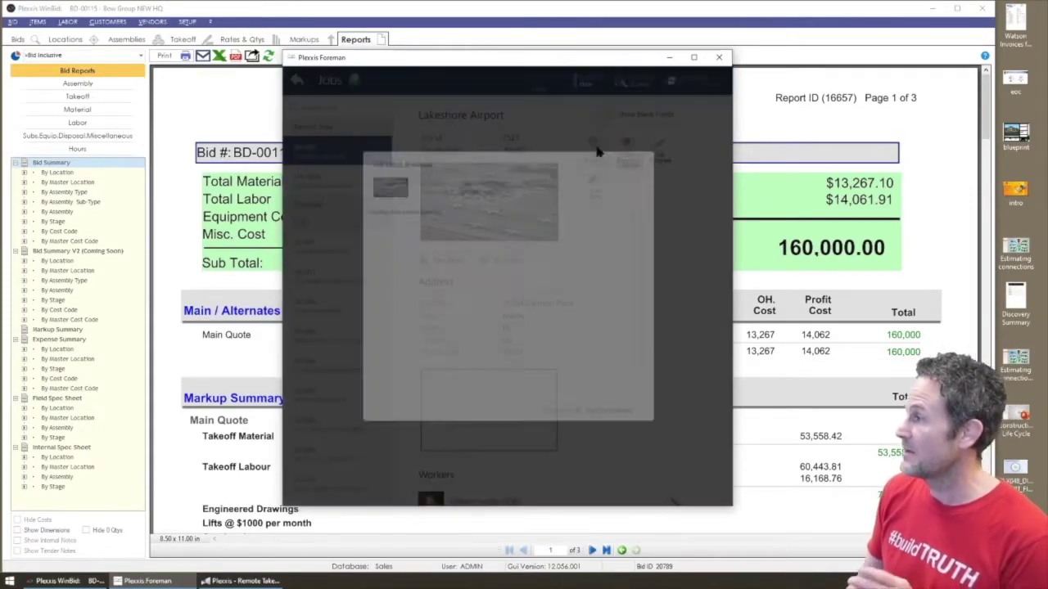